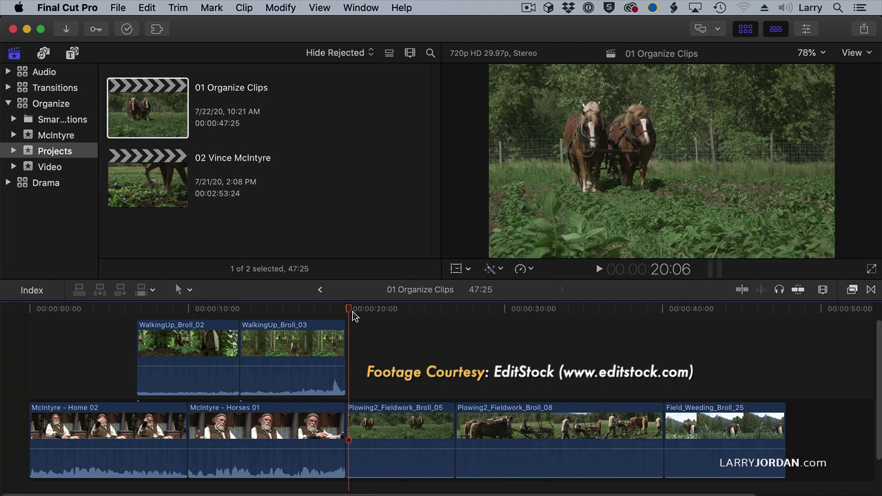
Scrub the playhead from about 19:16 along the ruler to near the project end at 00:00:47:01
drag(331, 316, 339, 311)
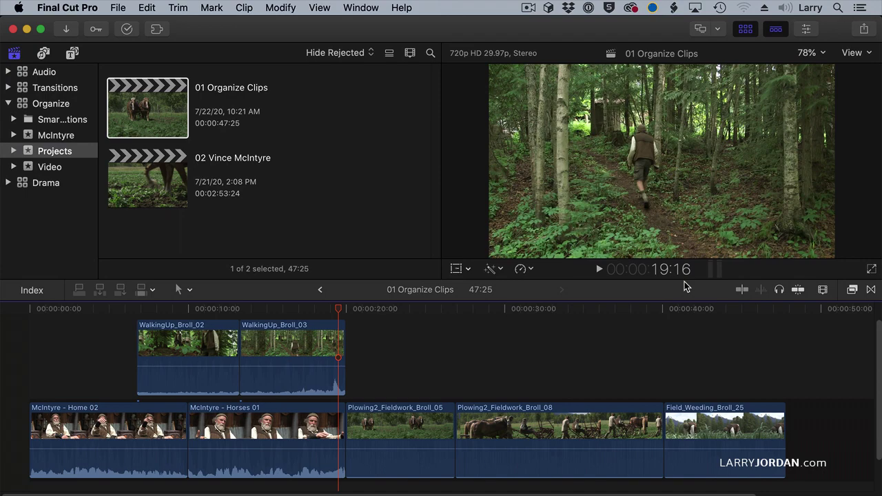
drag(336, 309, 775, 344)
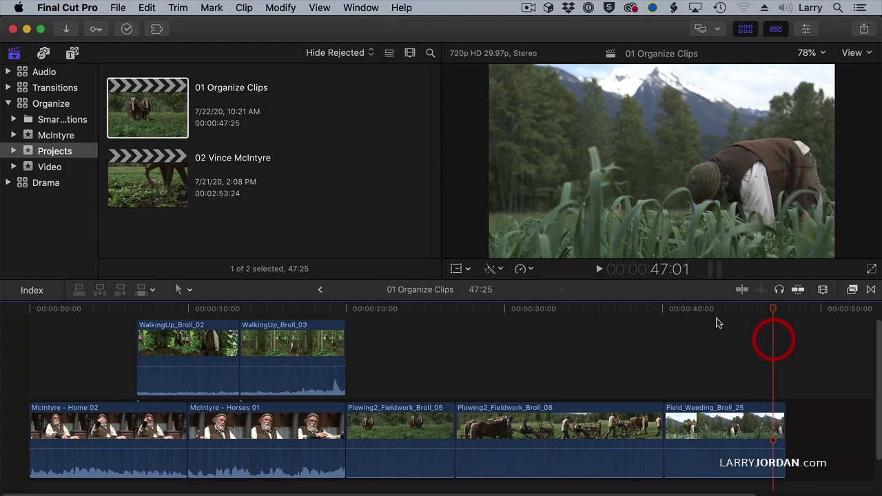
Jump the playhead by entered timecode to 15:00, 18:15, 23:20, then finally 05:26
click(680, 273)
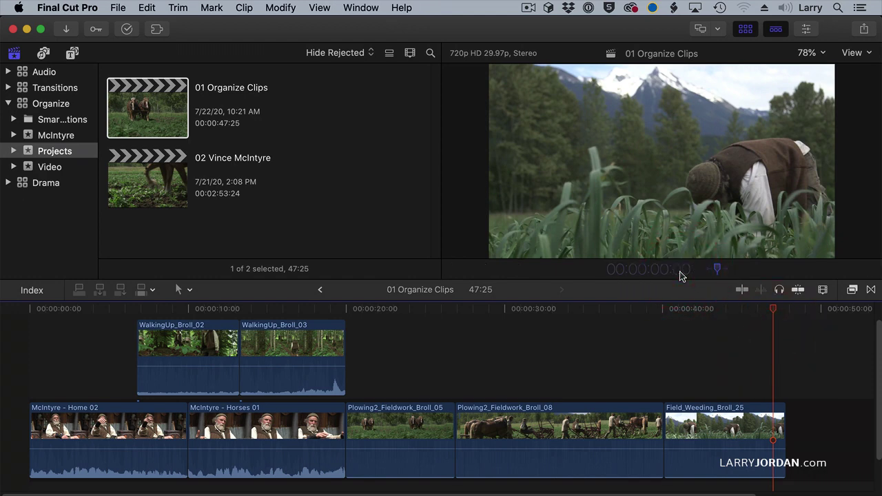
text(1500)
key(Return)
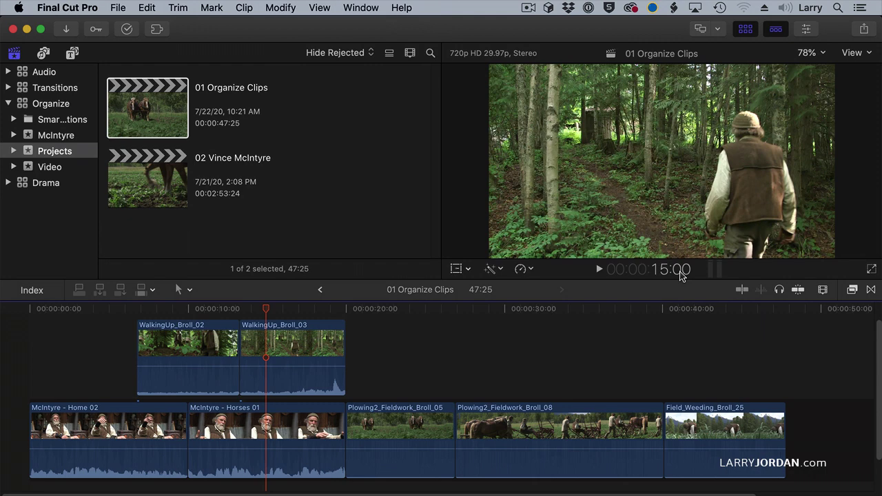
click(680, 273)
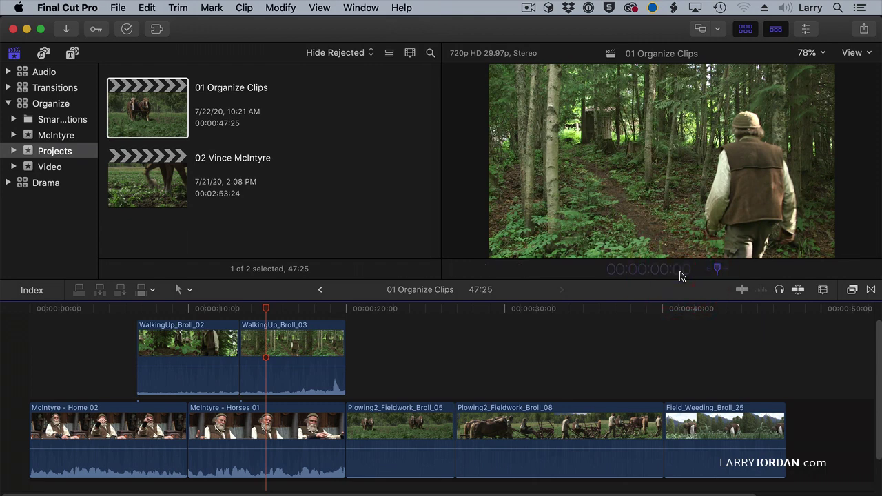
text(18:15)
key(Return)
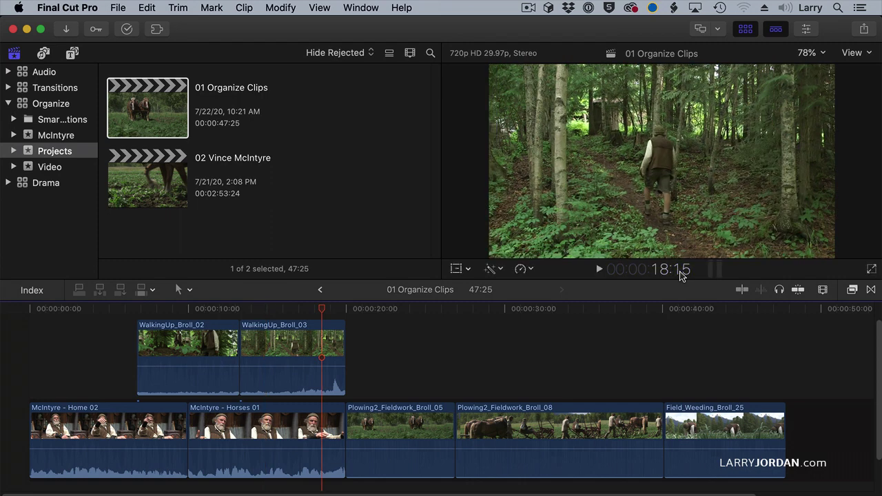
click(681, 273)
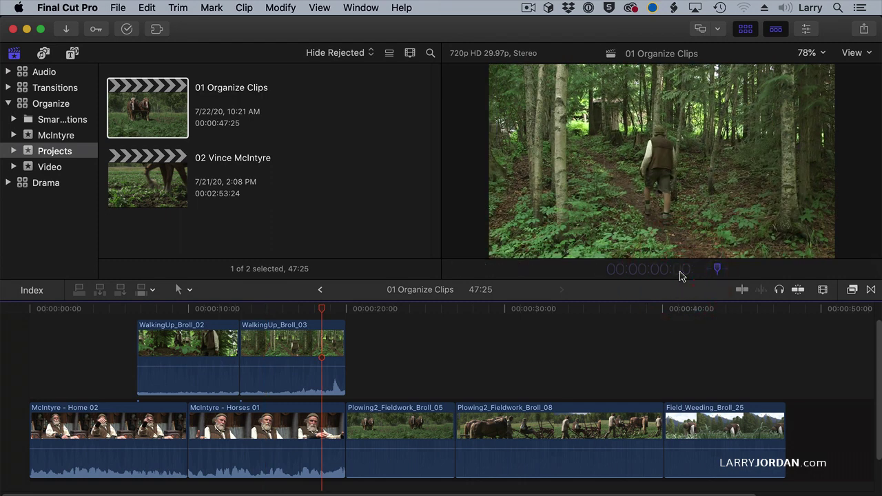
text(225)
text(0)
key(Return)
click(680, 273)
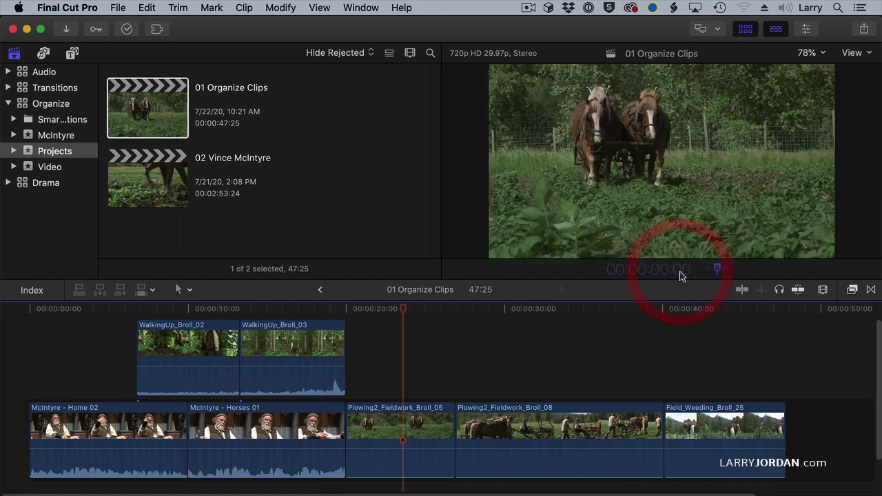
text(526)
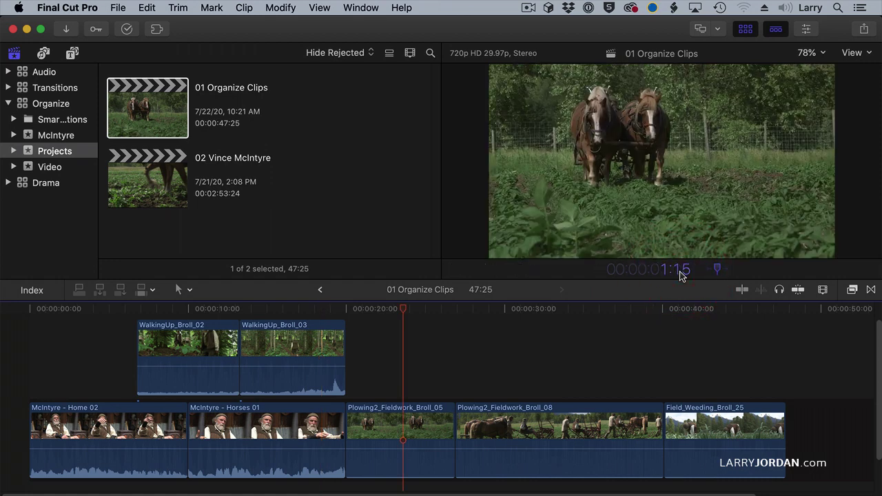
key(Return)
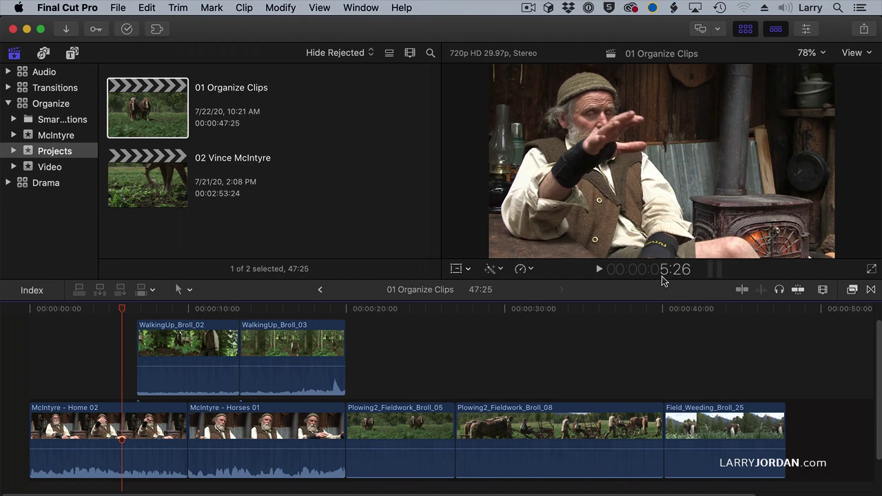
Set WalkingUp_Broll_03's duration to 4 seconds, then 6, then finally 7 seconds
click(289, 347)
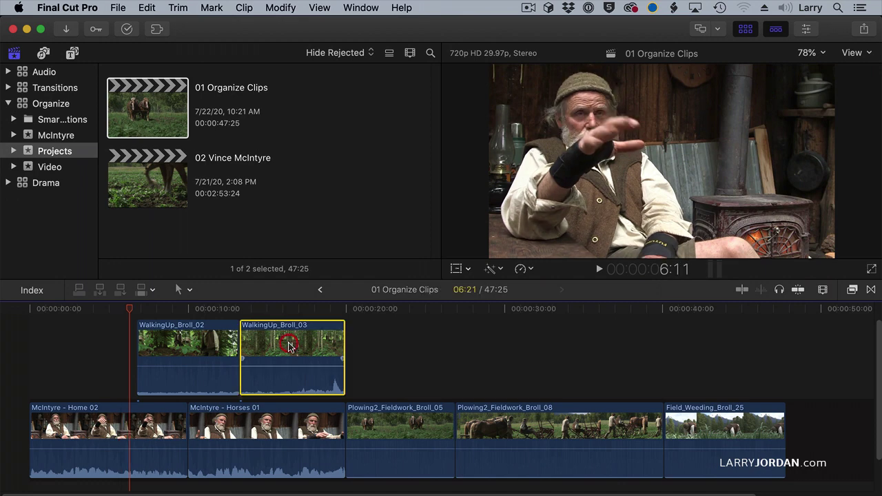
key(ctrl+d)
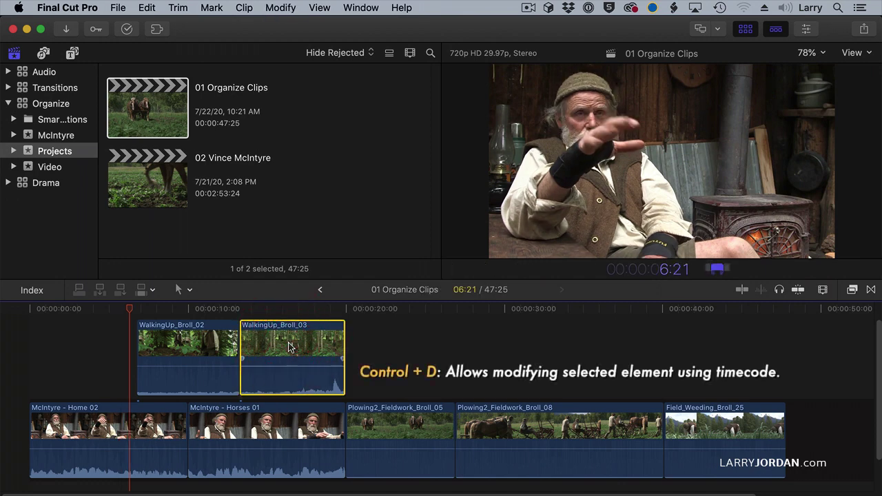
text(400)
key(Return)
key(ctrl+d)
text(600)
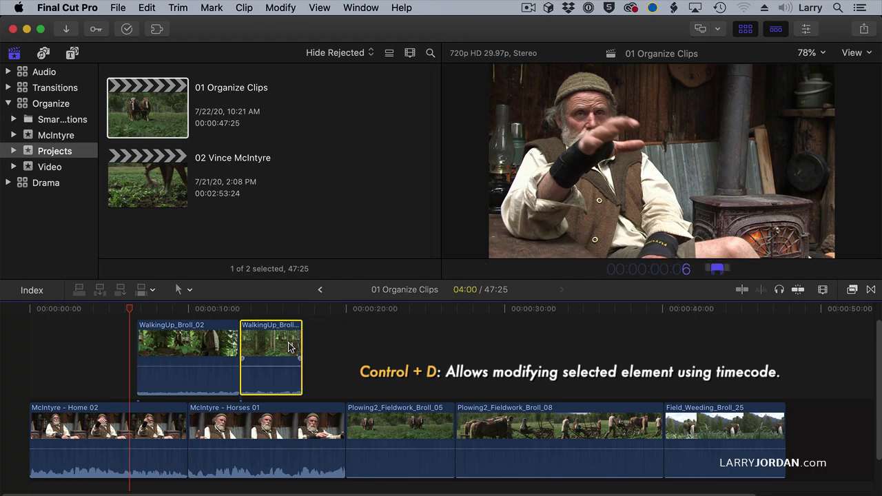
key(Return)
key(ctrl+d)
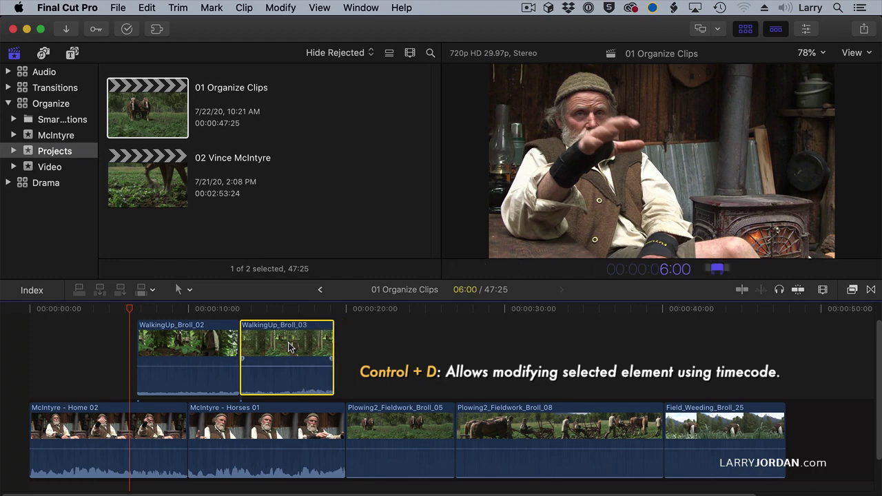
text(700)
key(Return)
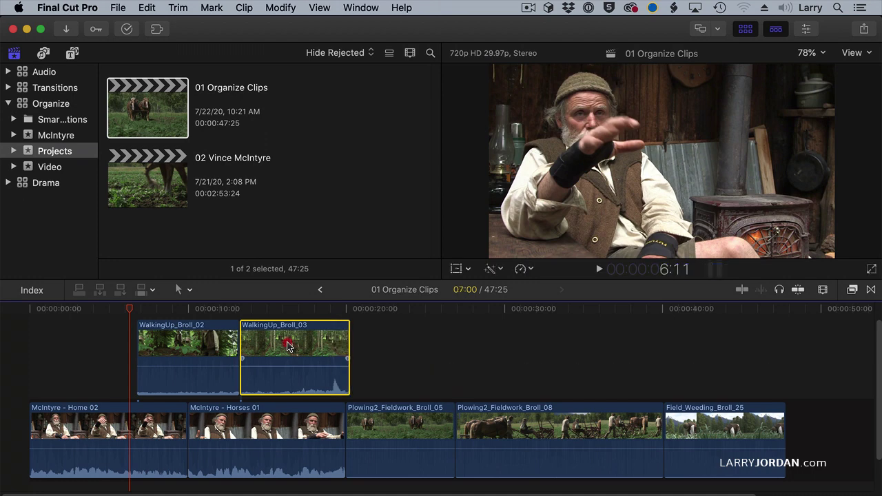
Move WalkingUp_Broll_03 five seconds later with +500, then four seconds earlier with −400
click(289, 347)
key(plus)
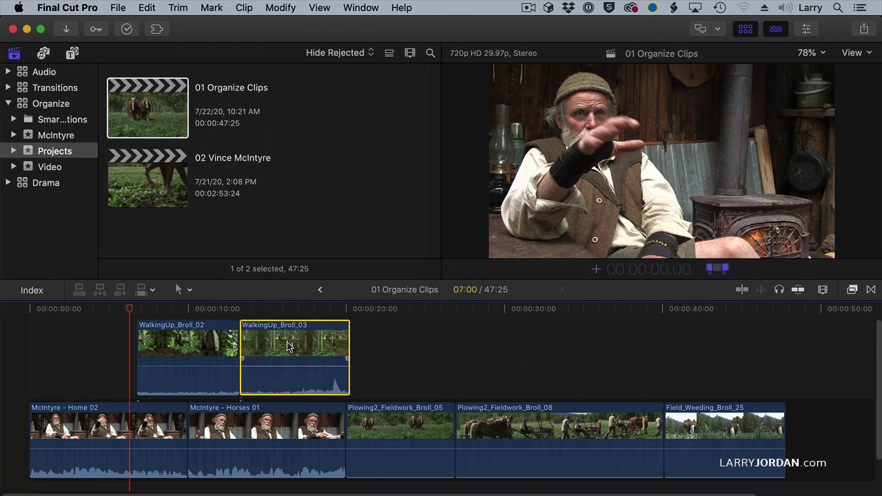
text(500)
key(Return)
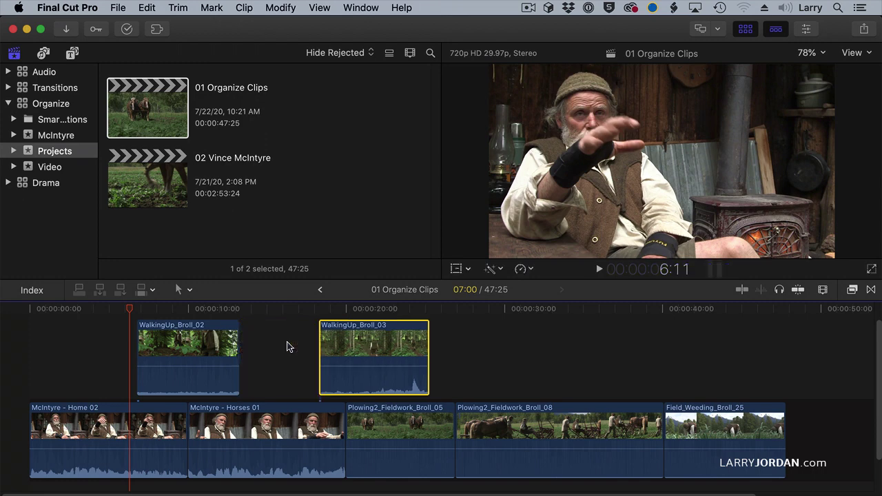
key(minus)
text(400)
key(Return)
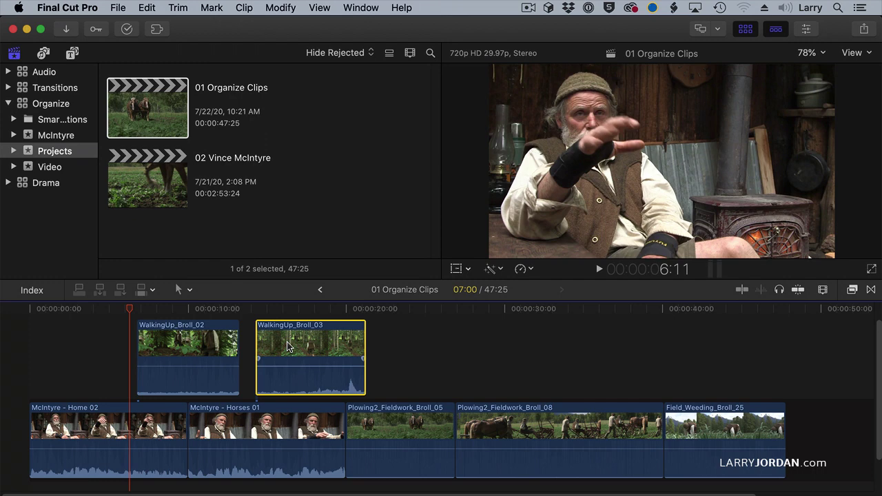
Shift both WalkingUp connected clips six seconds later, then seven seconds earlier
drag(125, 334, 362, 355)
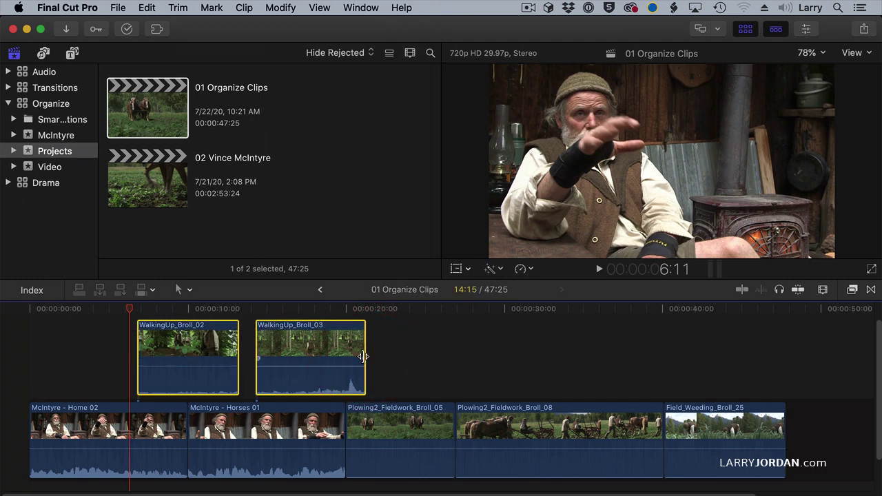
key(plus)
text(600)
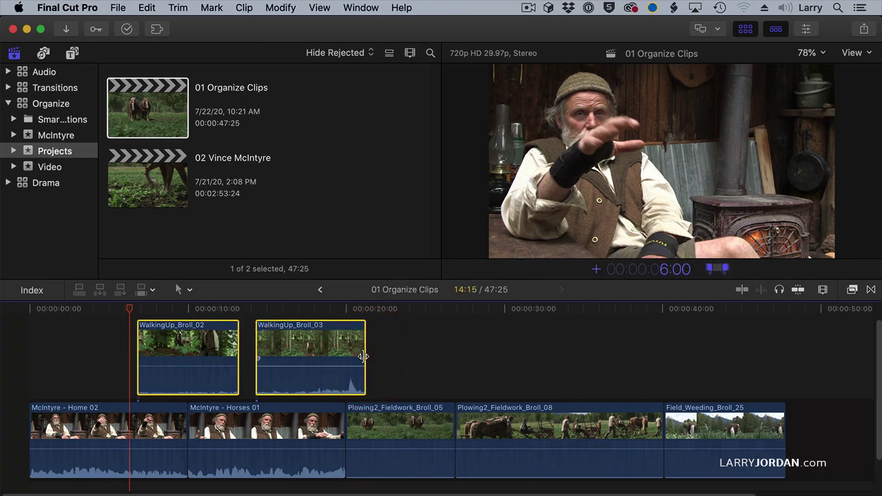
key(Return)
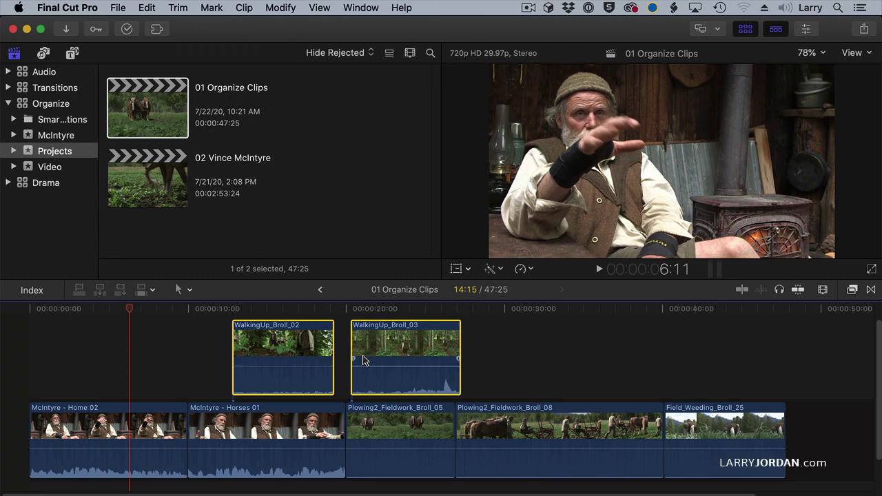
key(minus)
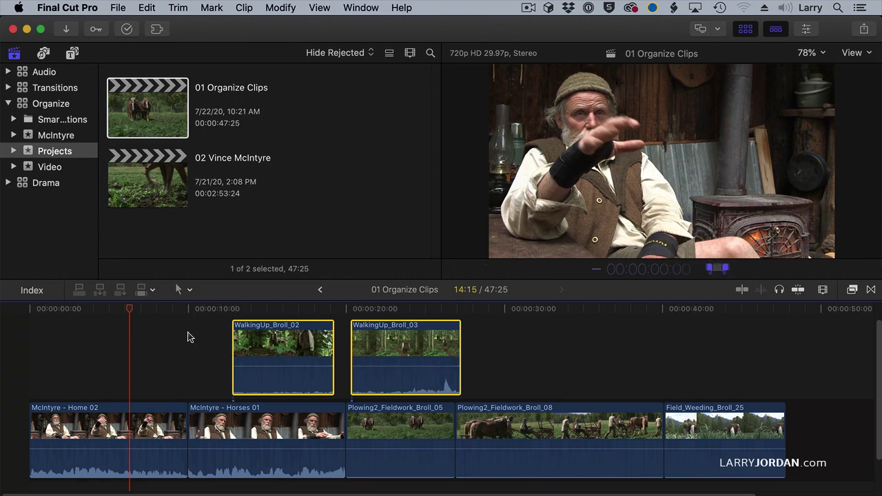
text(700)
key(Return)
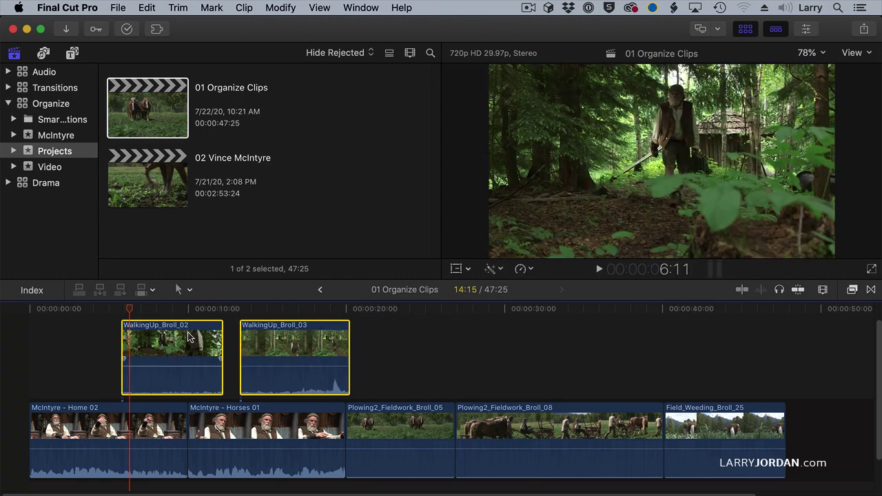
Try a +500 offset on Field_Weeding_Broll_25, undo the resulting Broll_08 lengthening, and reselect it
click(705, 424)
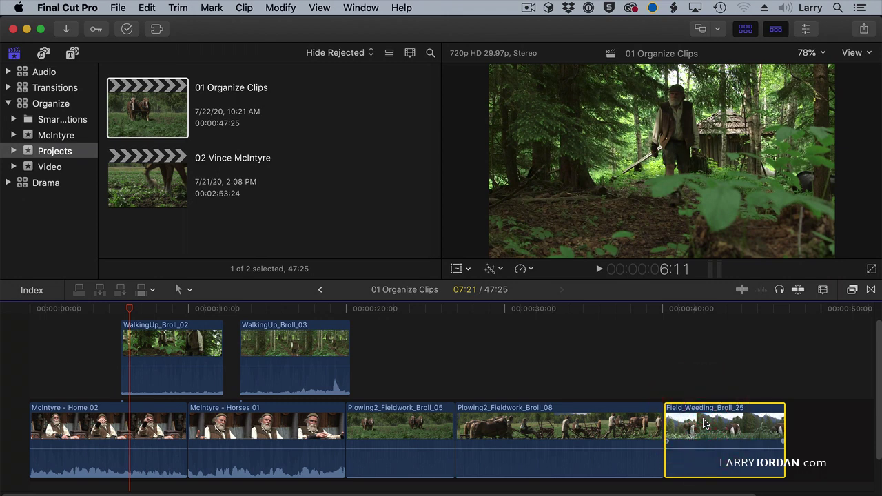
key(plus)
text(500)
key(Return)
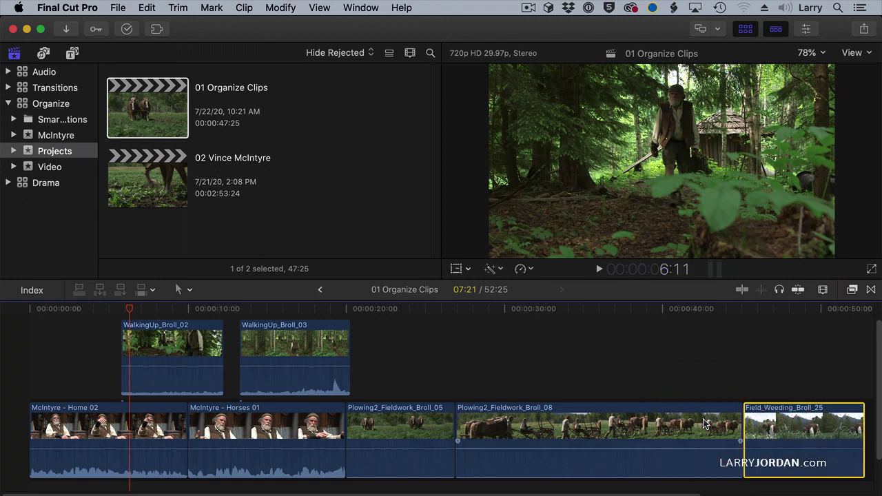
click(709, 421)
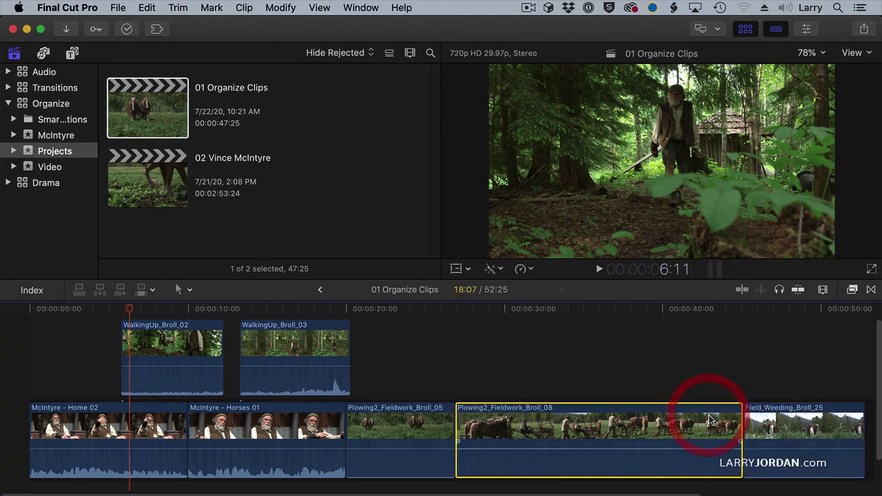
key(super+z)
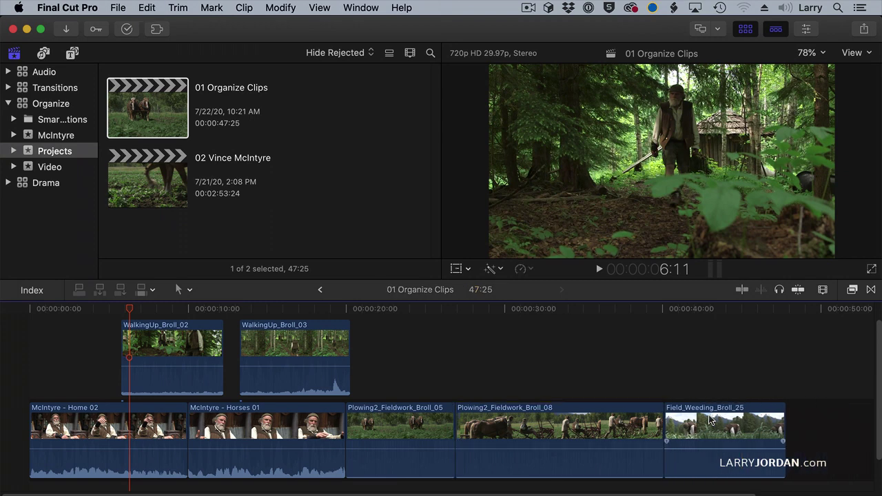
click(711, 419)
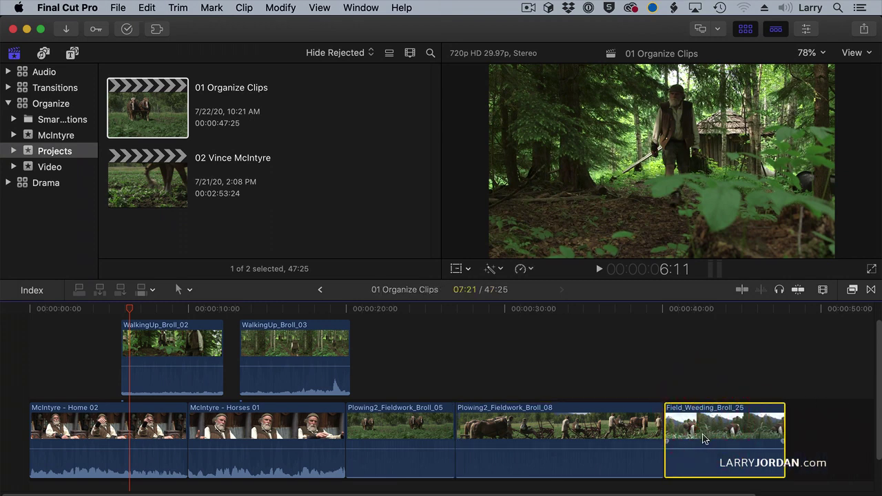
With the Position tool, offset Field_Weeding_Broll_25 by +5 seconds and park the playhead in the gap
click(176, 291)
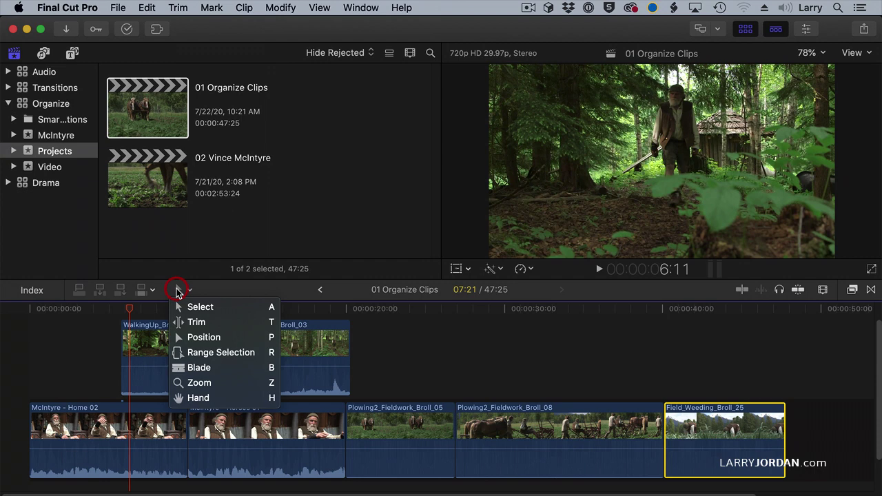
click(178, 338)
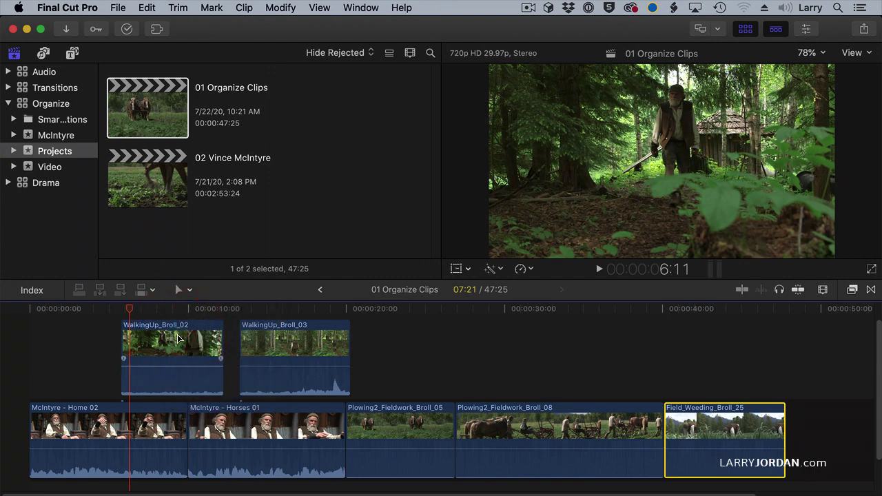
text(+5.)
key(Return)
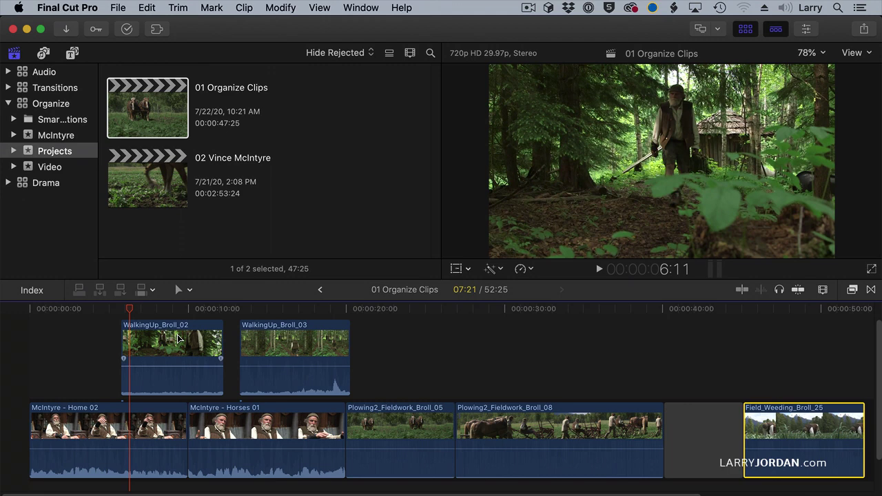
click(698, 312)
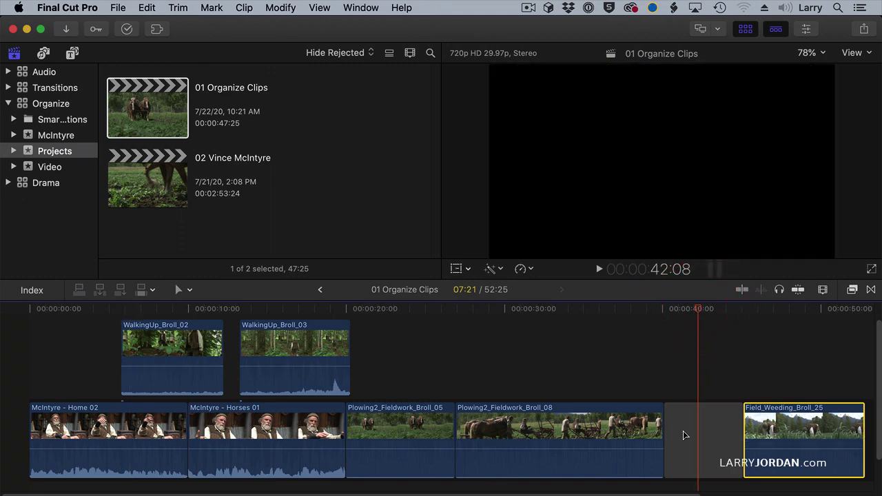